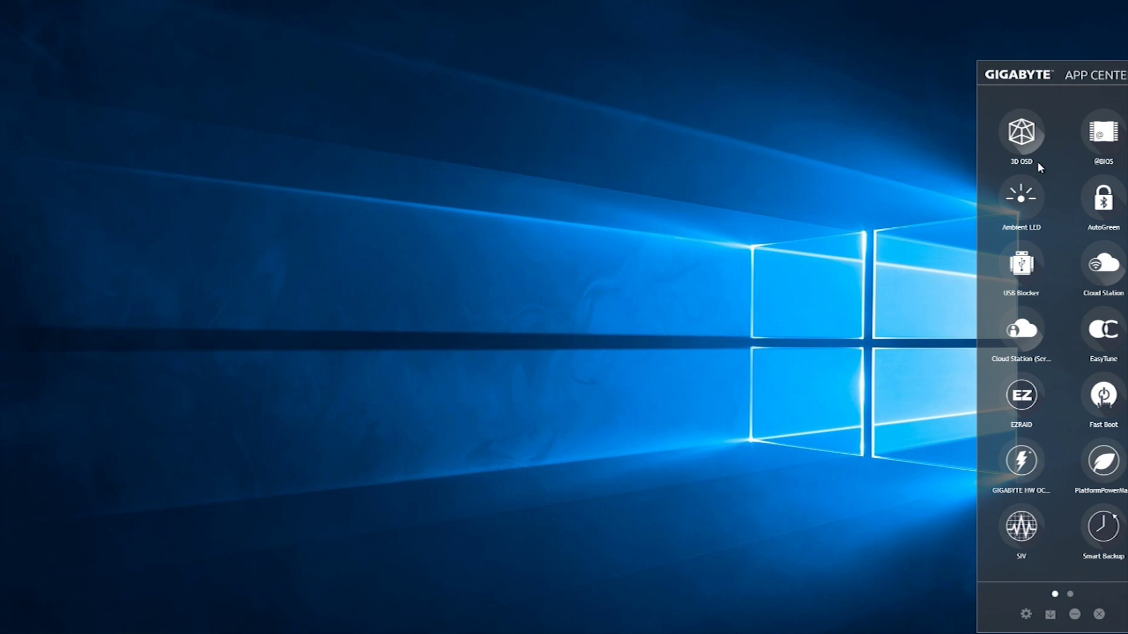
Step: Switch the 3D OSD overlay on and enable FPS, CPU information and CPU Usage
left_click(1023, 144)
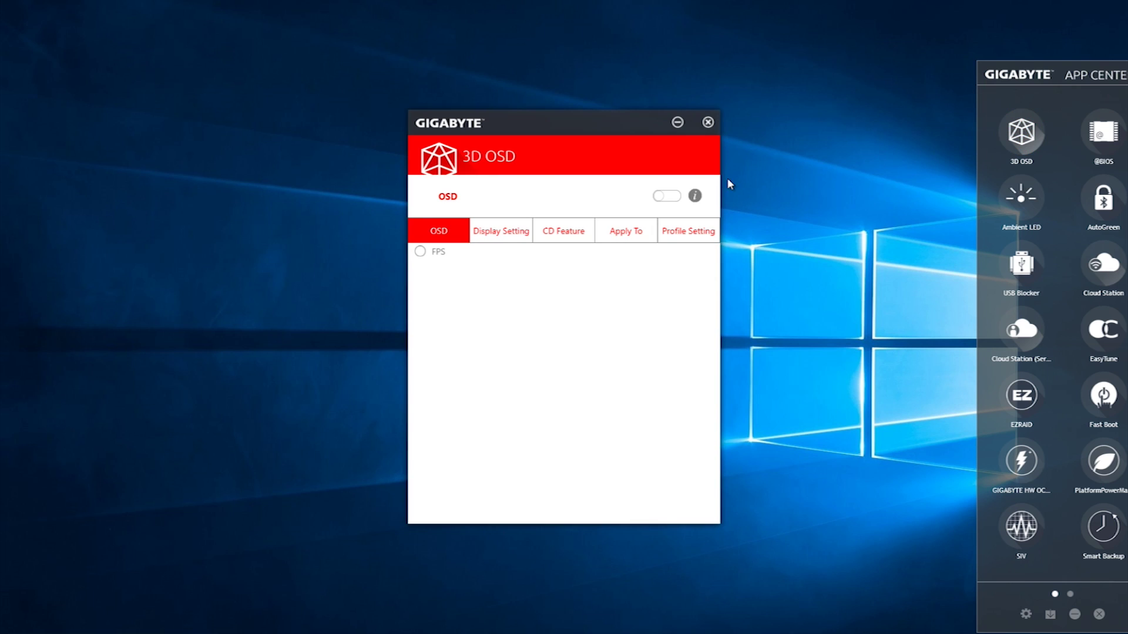
left_click(672, 197)
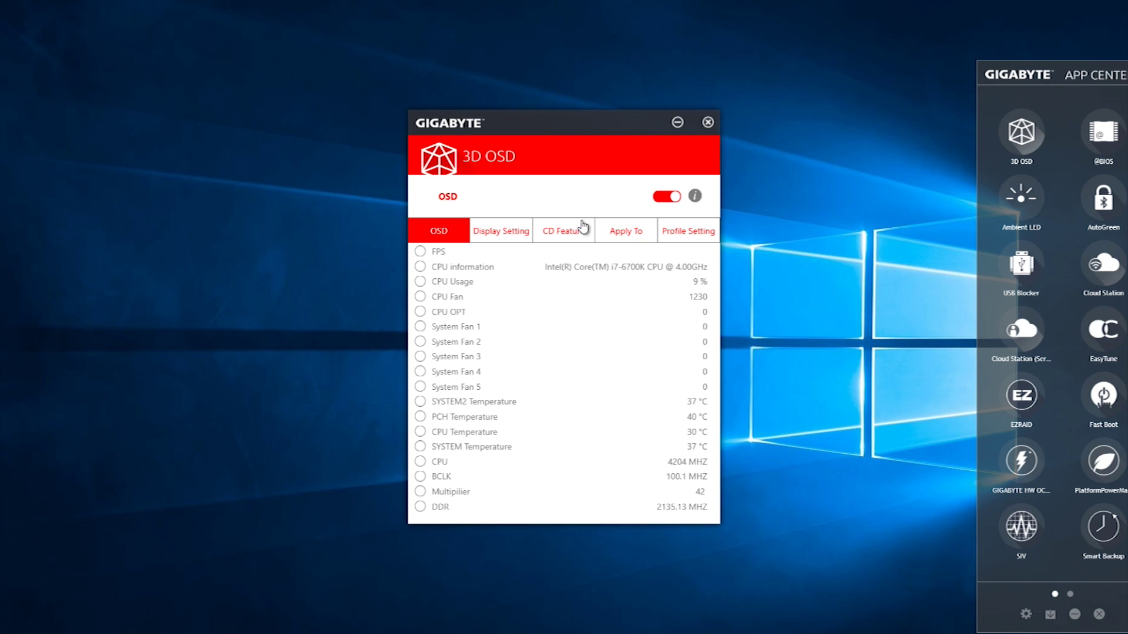
left_click(420, 251)
left_click(420, 267)
left_click(420, 282)
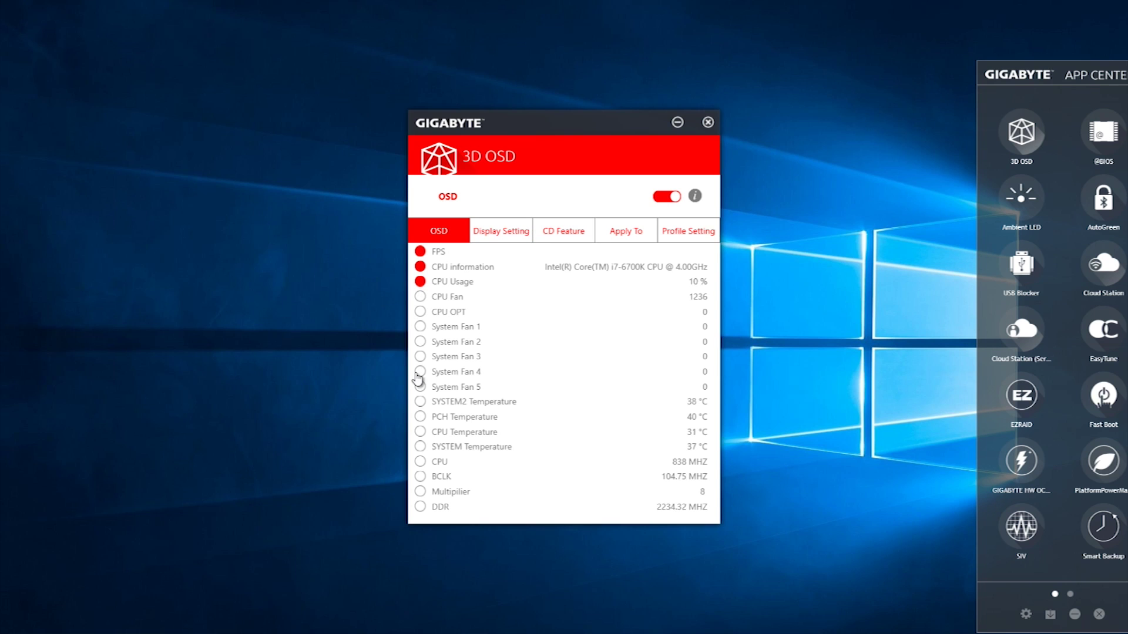
Step: Also enable SYSTEM2, PCH and CPU temperatures, CPU clock, Multiplier, DDR and CPU Fan
left_click(420, 402)
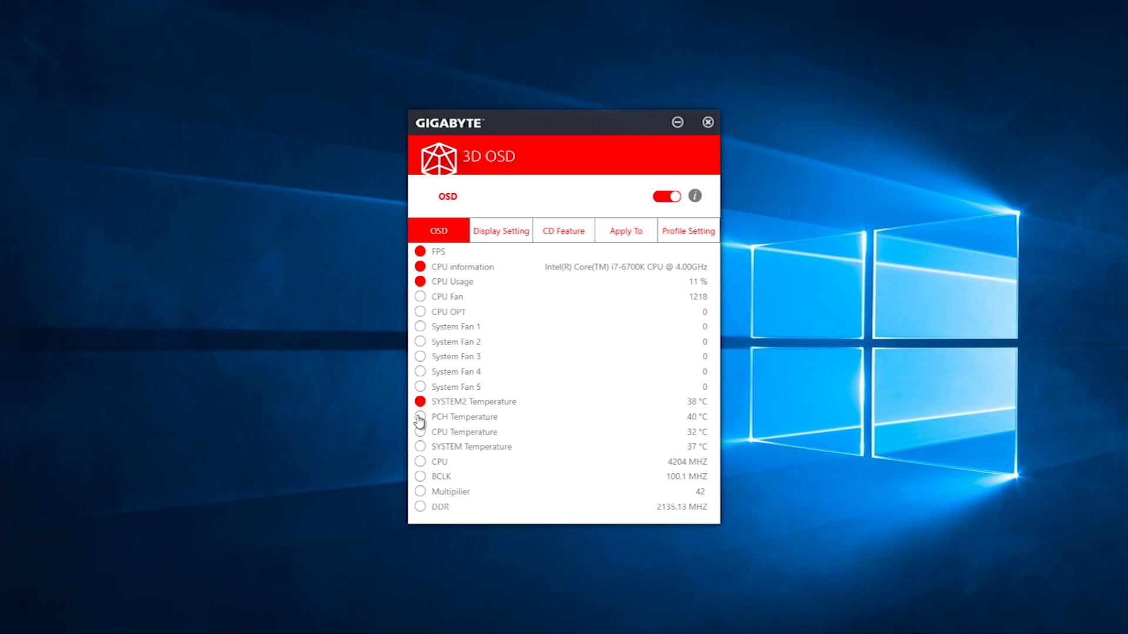
left_click(421, 417)
left_click(419, 433)
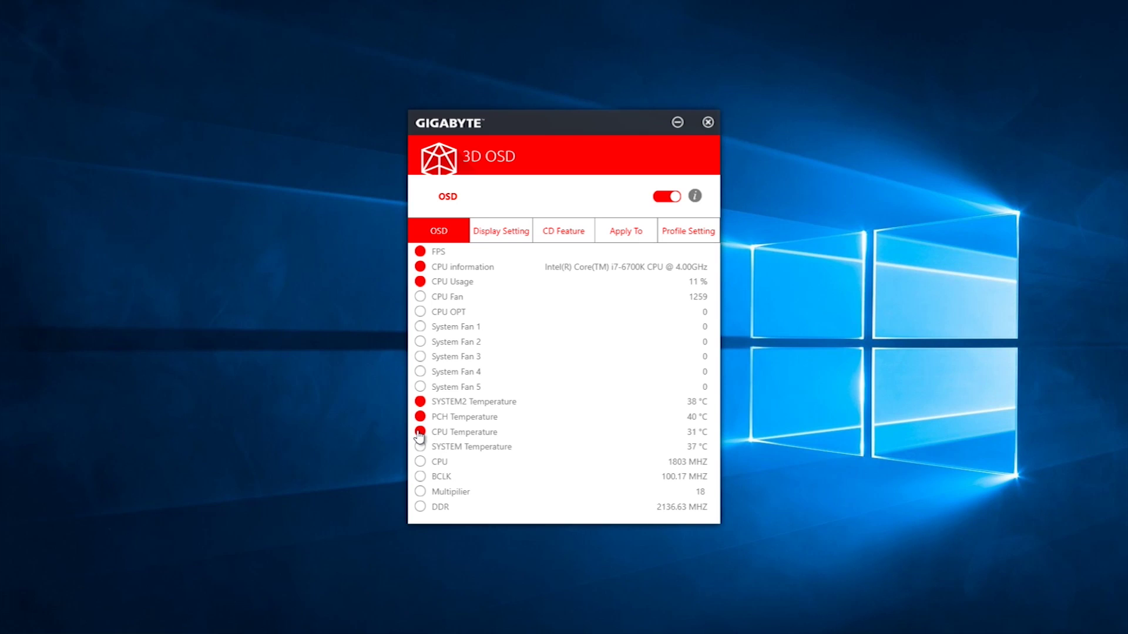
left_click(421, 463)
left_click(421, 492)
left_click(421, 507)
left_click(421, 297)
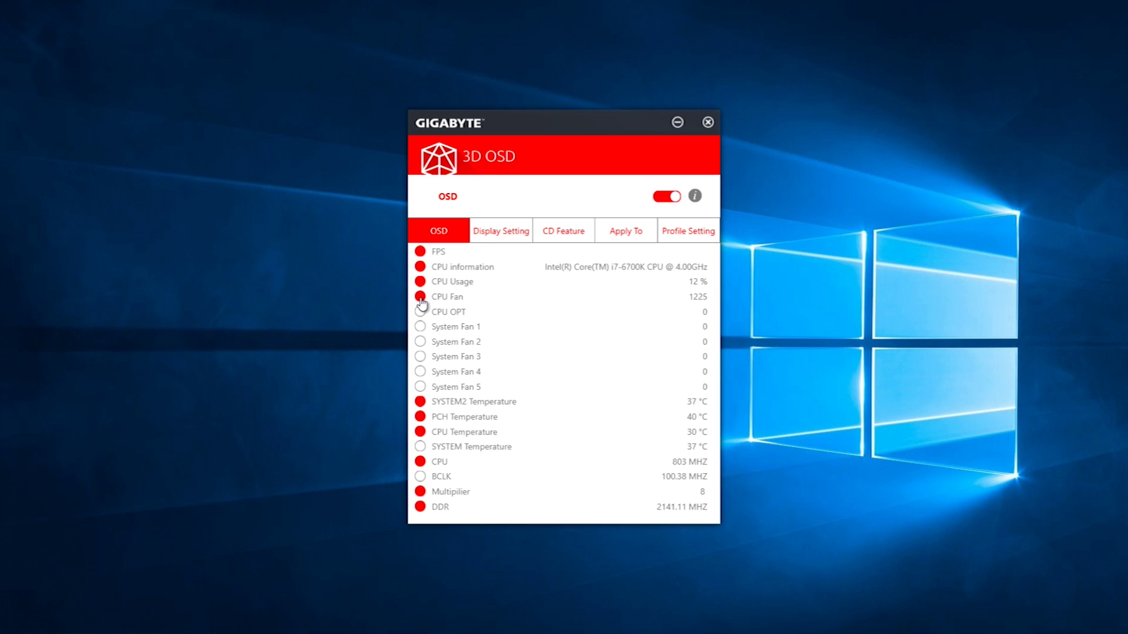
Step: Change the overlay text size from 30 to 20 in Display Setting
left_click(502, 235)
left_click(612, 340)
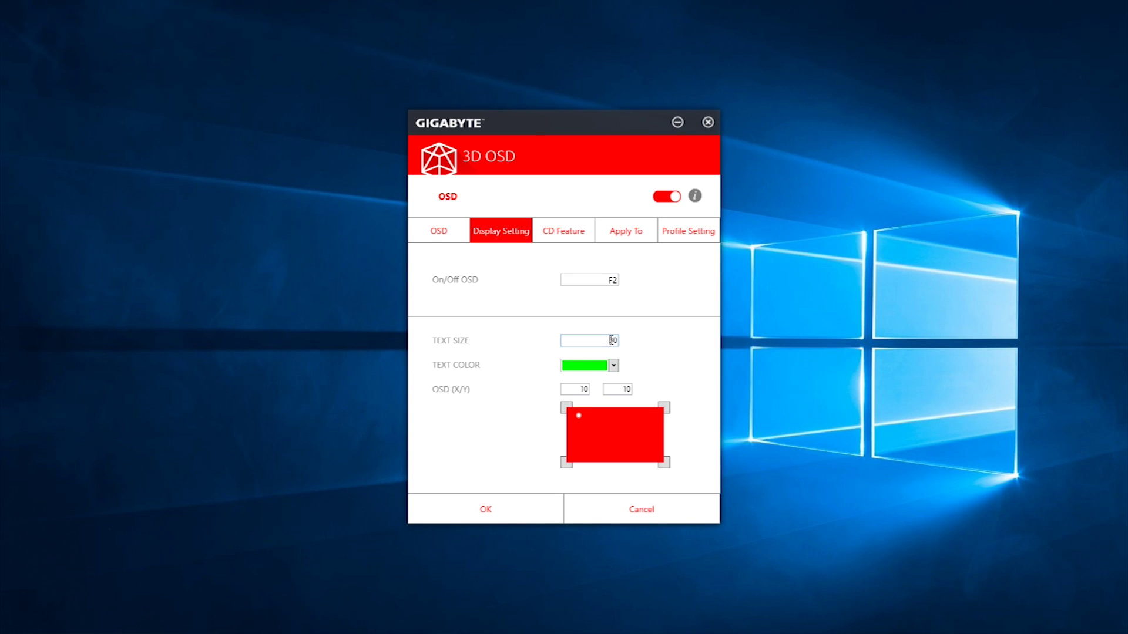
double_click(611, 341)
type("20")
Step: Colour the overlay text yellow-green (#B4FF00) and move its position right to X 60
left_click(613, 365)
mouse_move(701, 411)
left_mouse_down()
mouse_move(698, 461)
mouse_move(705, 385)
mouse_move(708, 404)
left_mouse_up()
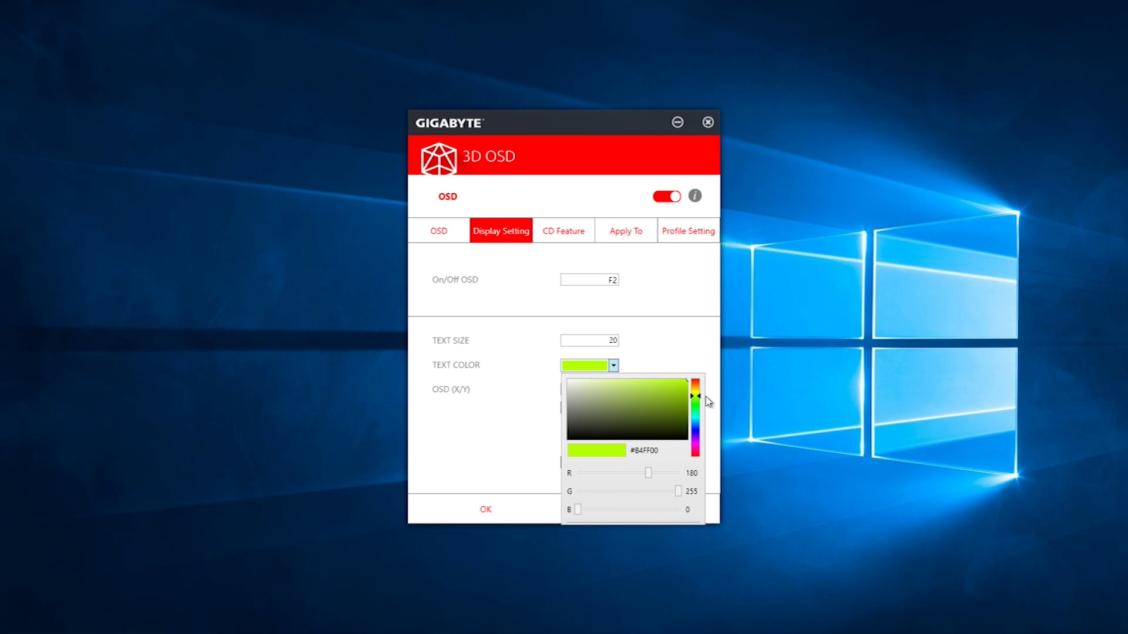
left_click(694, 367)
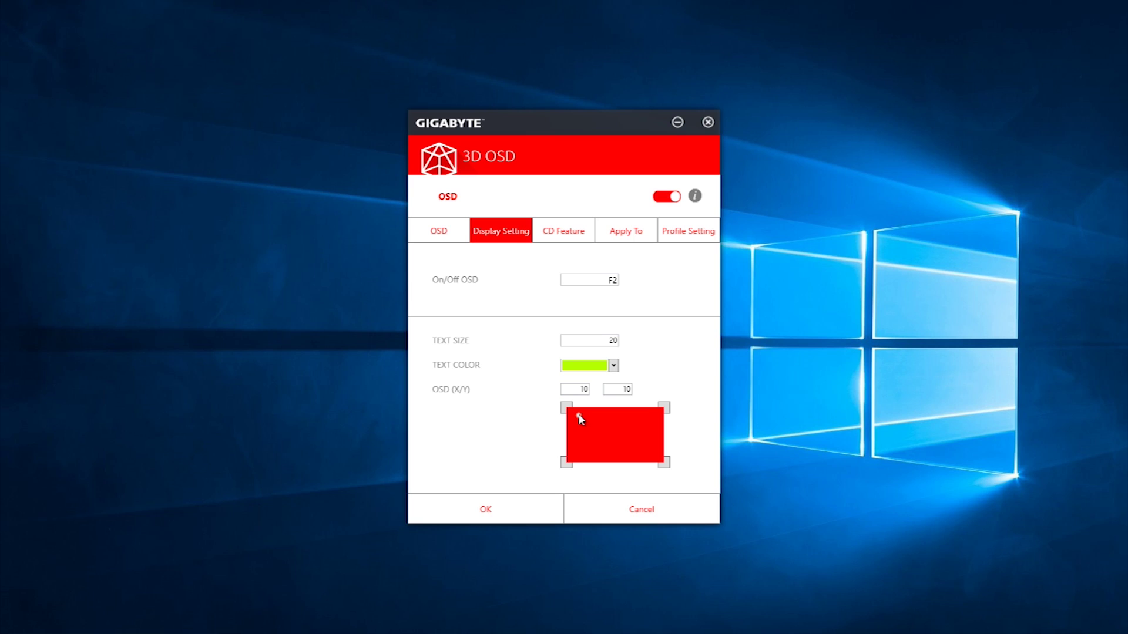
mouse_move(579, 416)
left_mouse_down()
mouse_move(650, 417)
mouse_move(575, 415)
mouse_move(572, 459)
mouse_move(579, 420)
left_mouse_up()
Step: Add a new countdown entry on the CD Feature page with hotkey F1
left_click(571, 231)
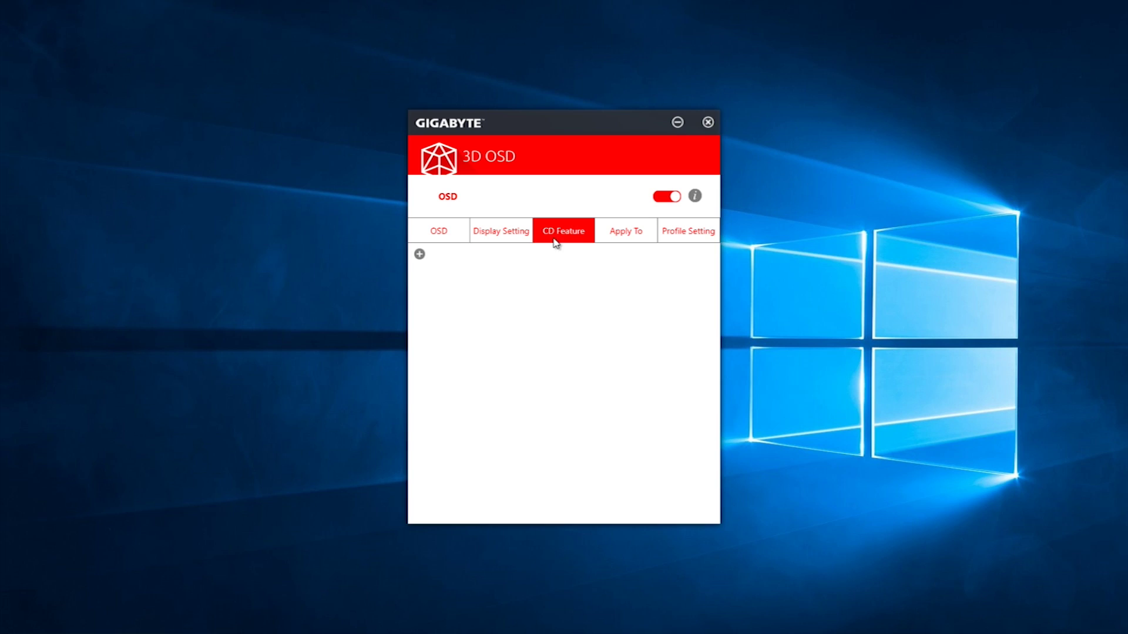
left_click(420, 255)
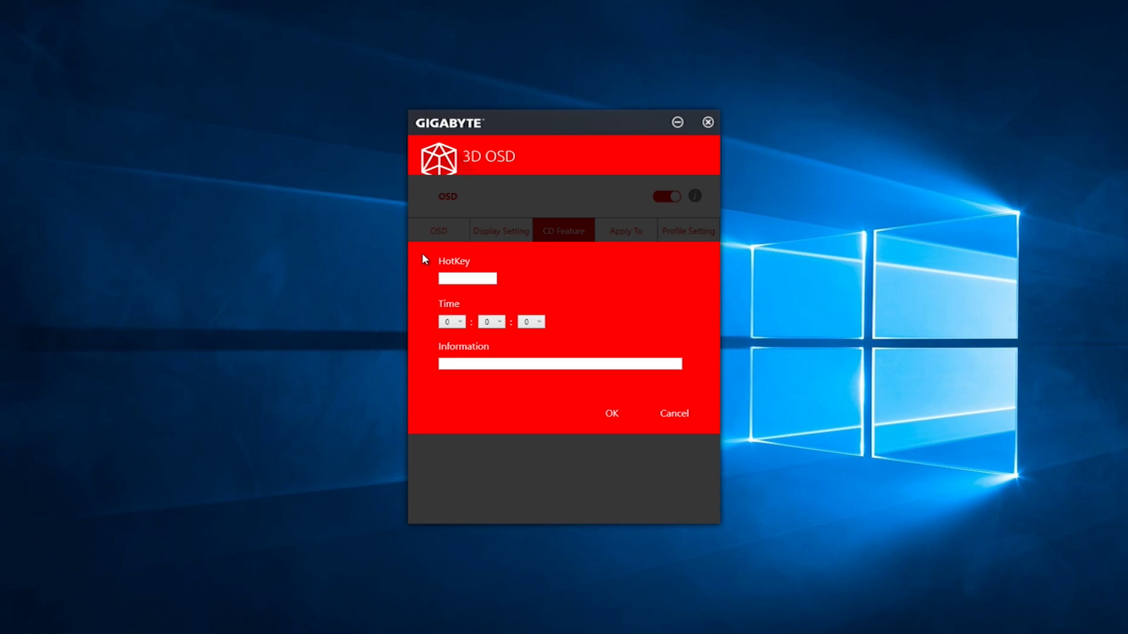
left_click(469, 278)
key("F1")
Step: Set the countdown to 20 seconds with the message 'Set off in the lobby.' and save it
left_click(541, 323)
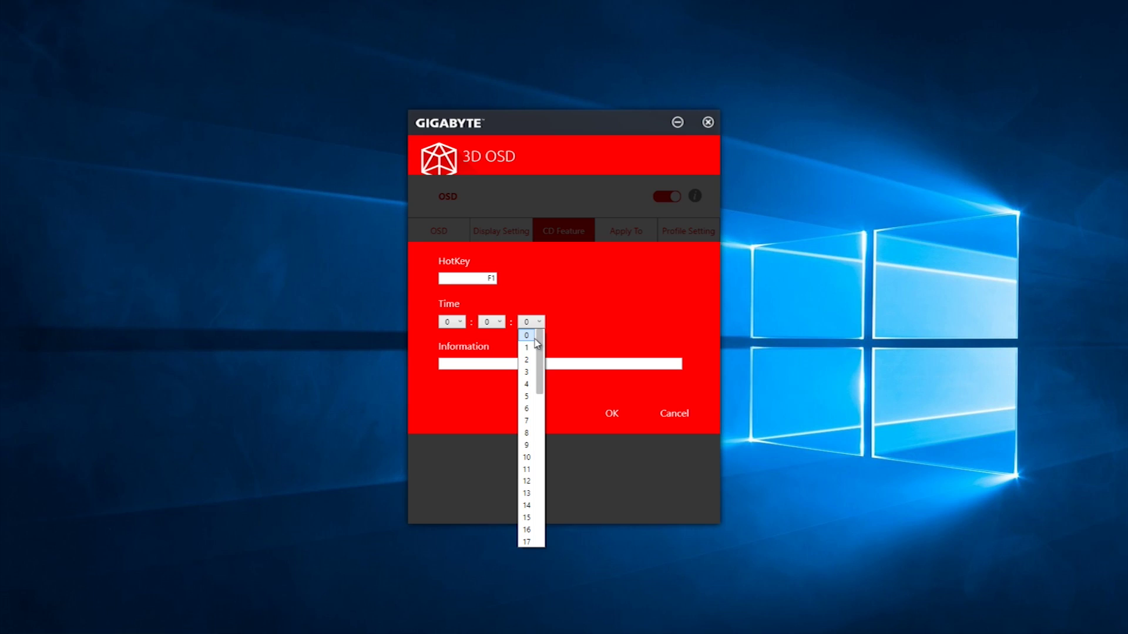
left_click_drag(540, 347, 539, 387)
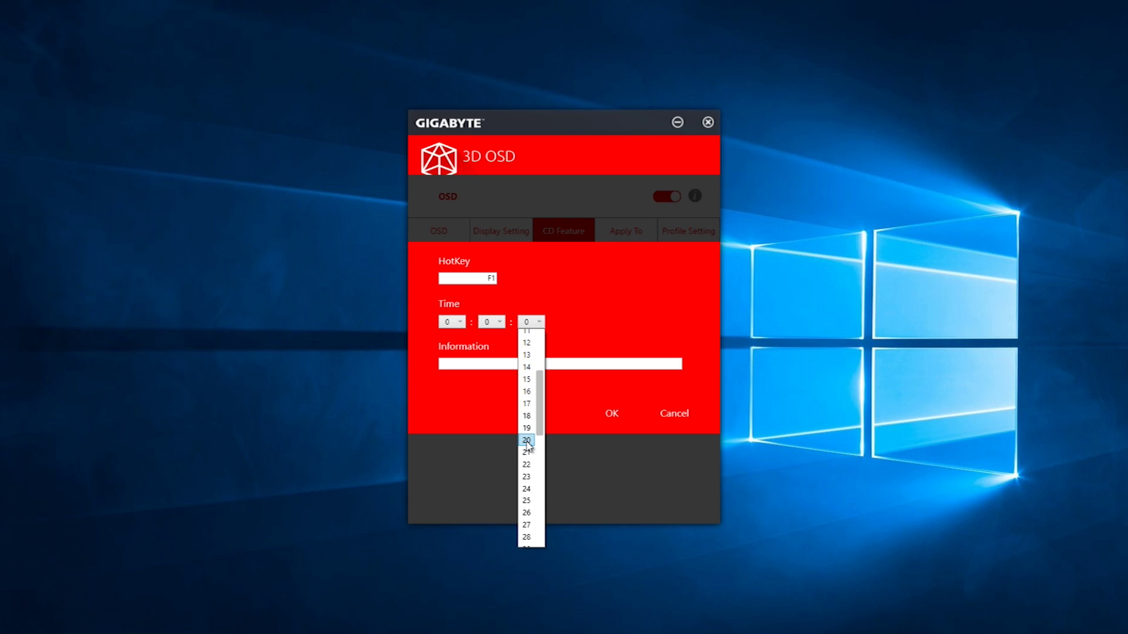
left_click(526, 440)
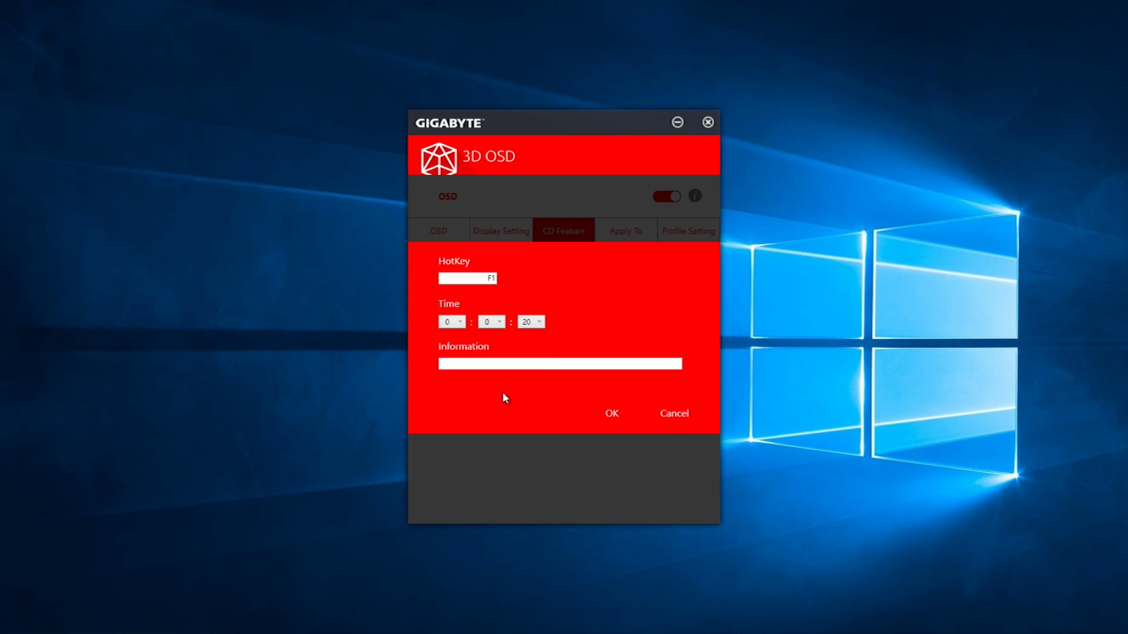
left_click(493, 365)
type("Set off in the lobby.")
left_click(613, 414)
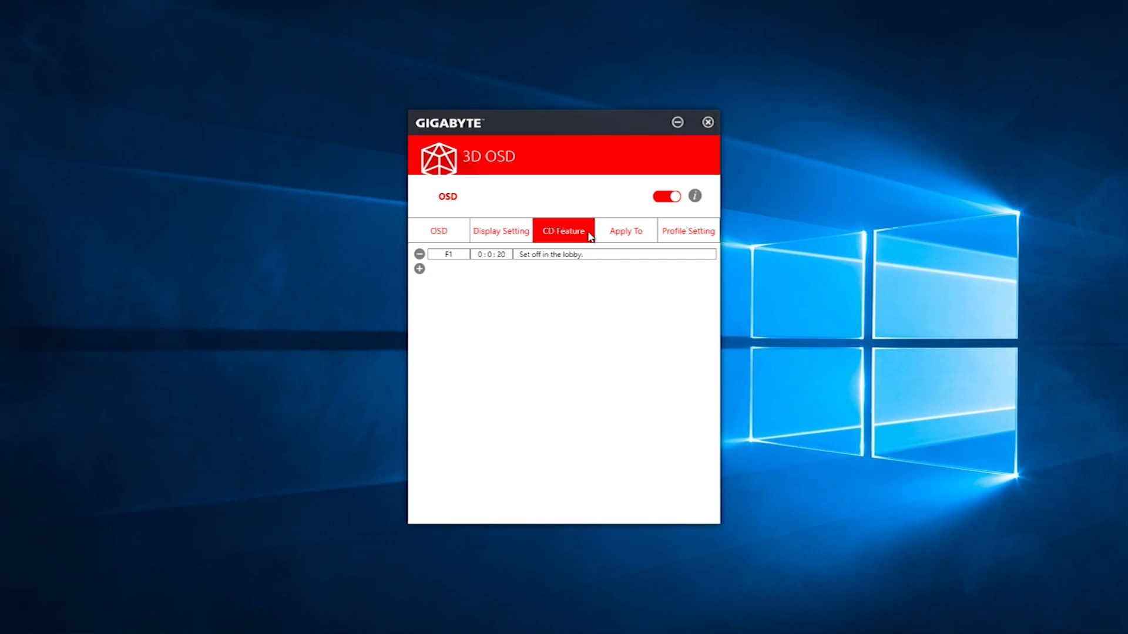
Step: Add Handbrake.exe from the Desktop to the Apply To application list
left_click(625, 237)
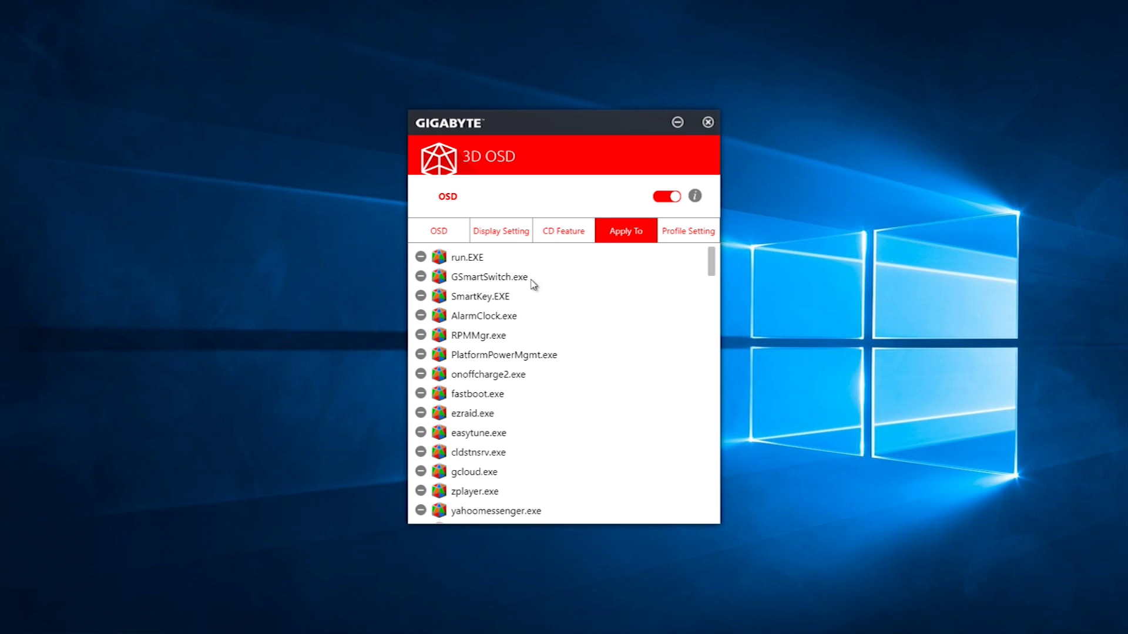
left_click_drag(713, 259, 706, 523)
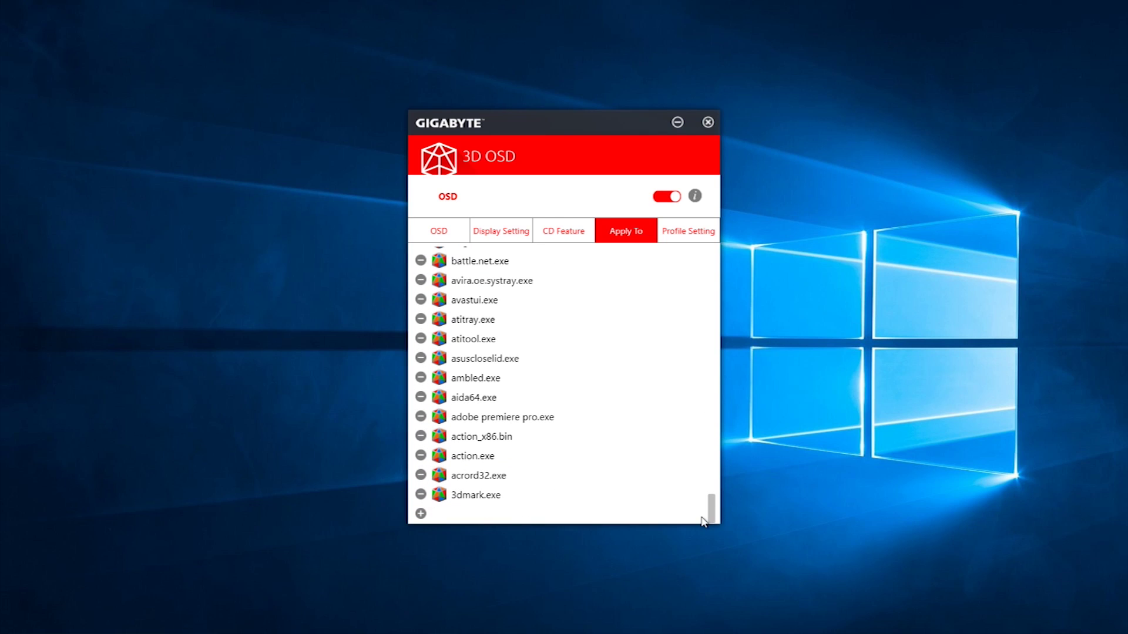
left_click(421, 514)
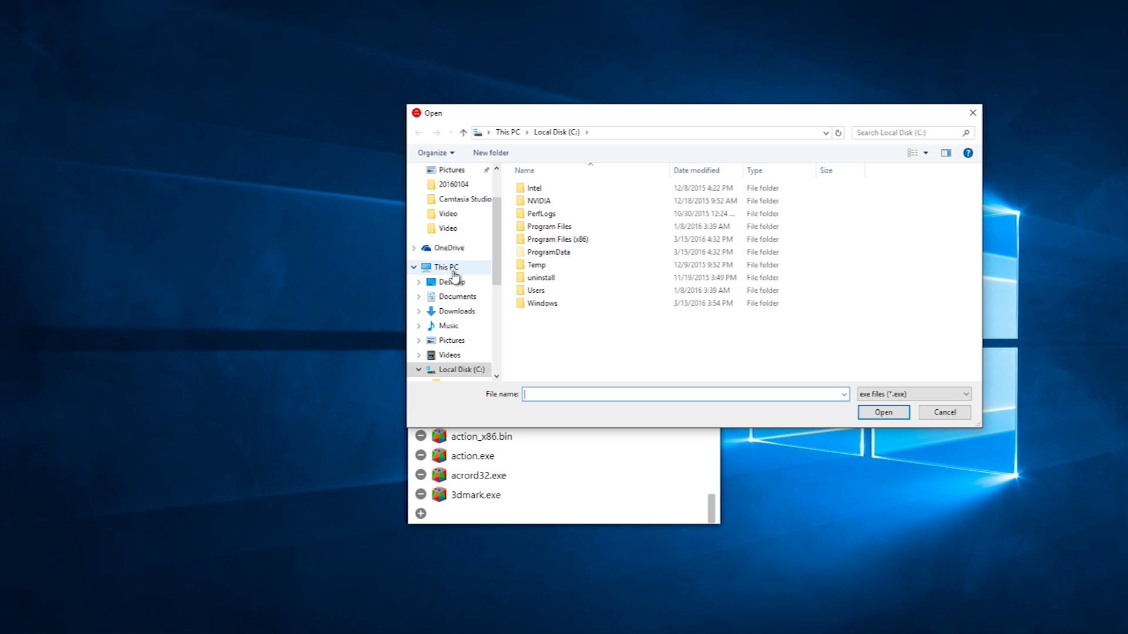
left_click(457, 283)
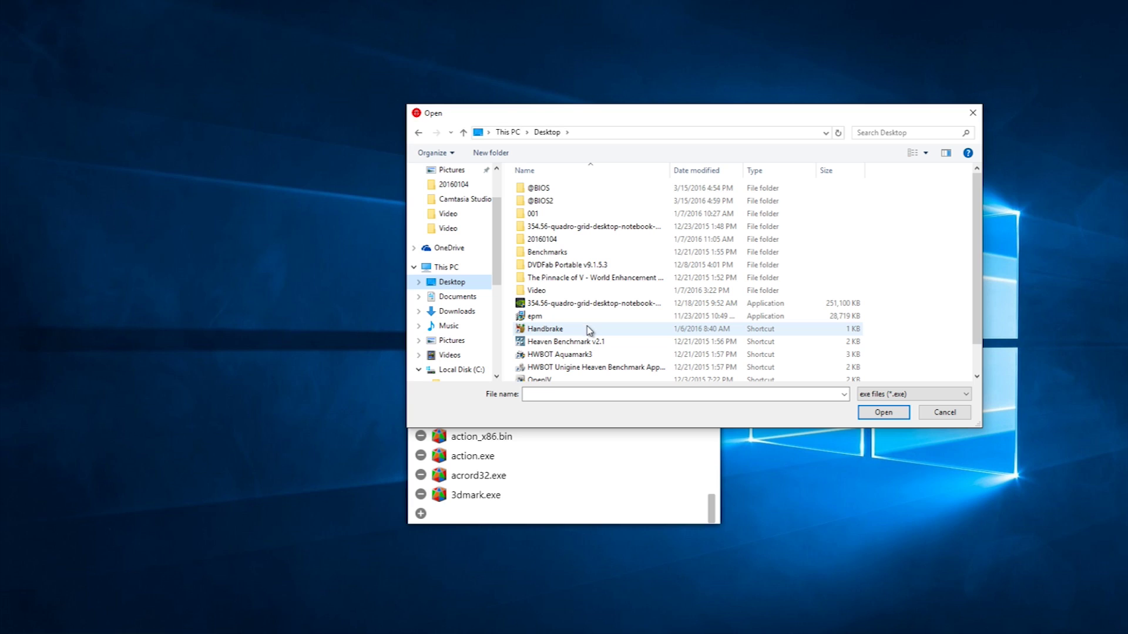
left_click(587, 329)
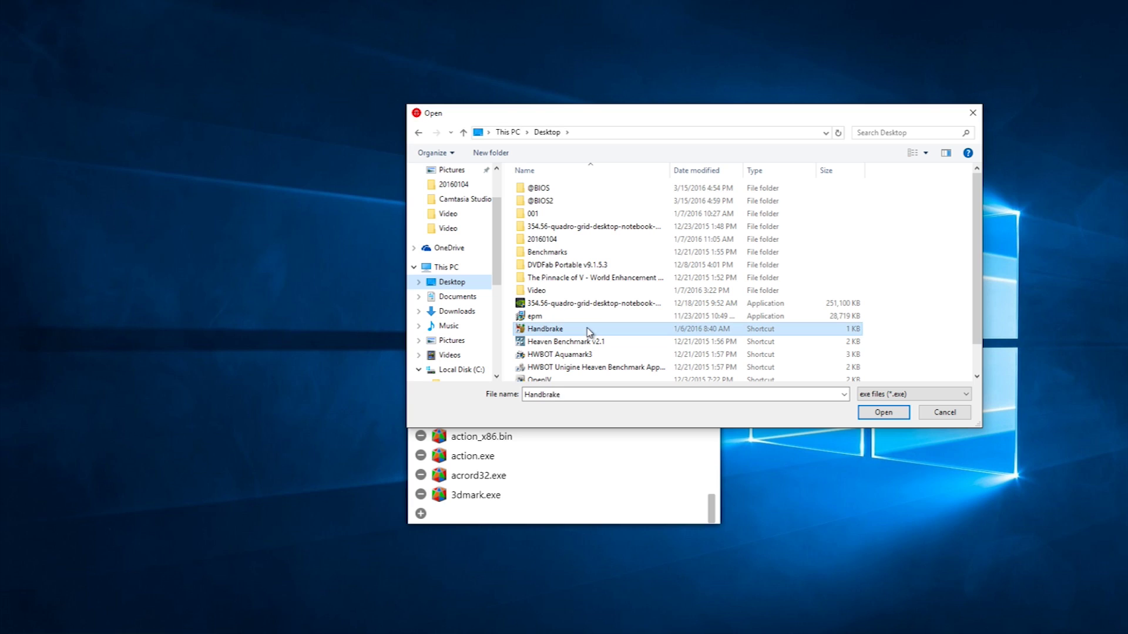
left_click(883, 414)
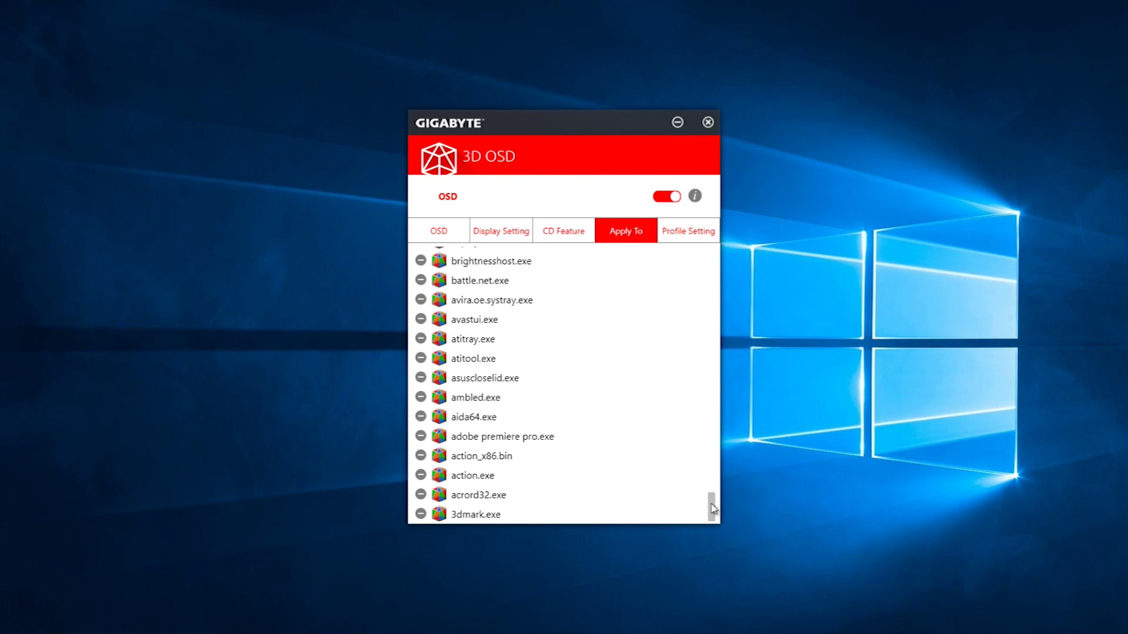
left_click_drag(712, 508, 725, 258)
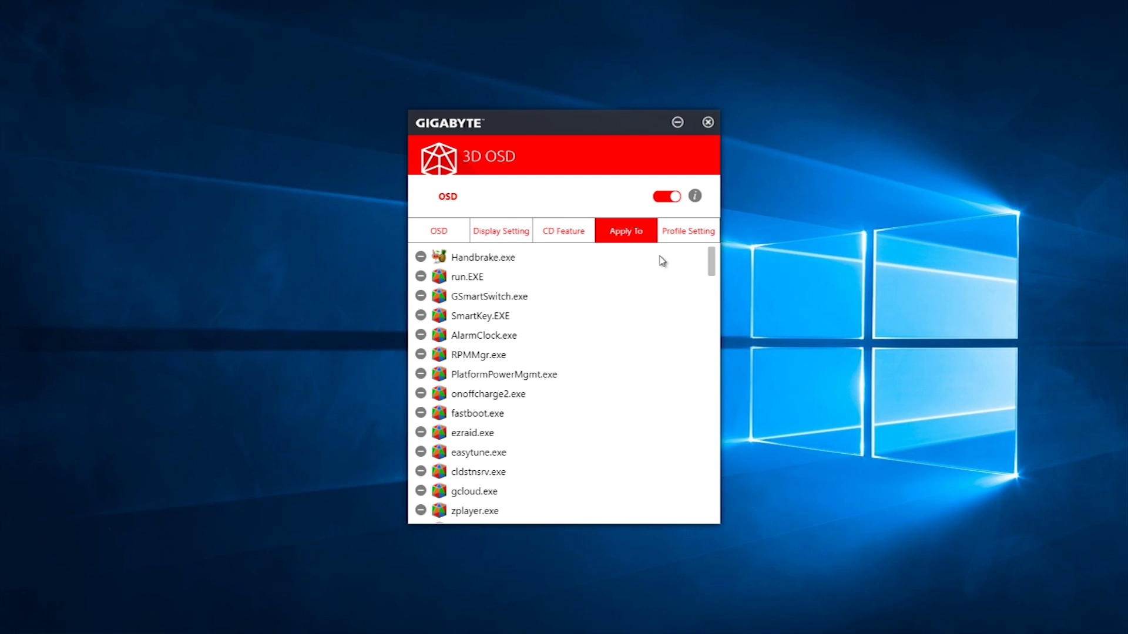
Step: Show the Profile Setting page with its Export and Import options
left_click(691, 235)
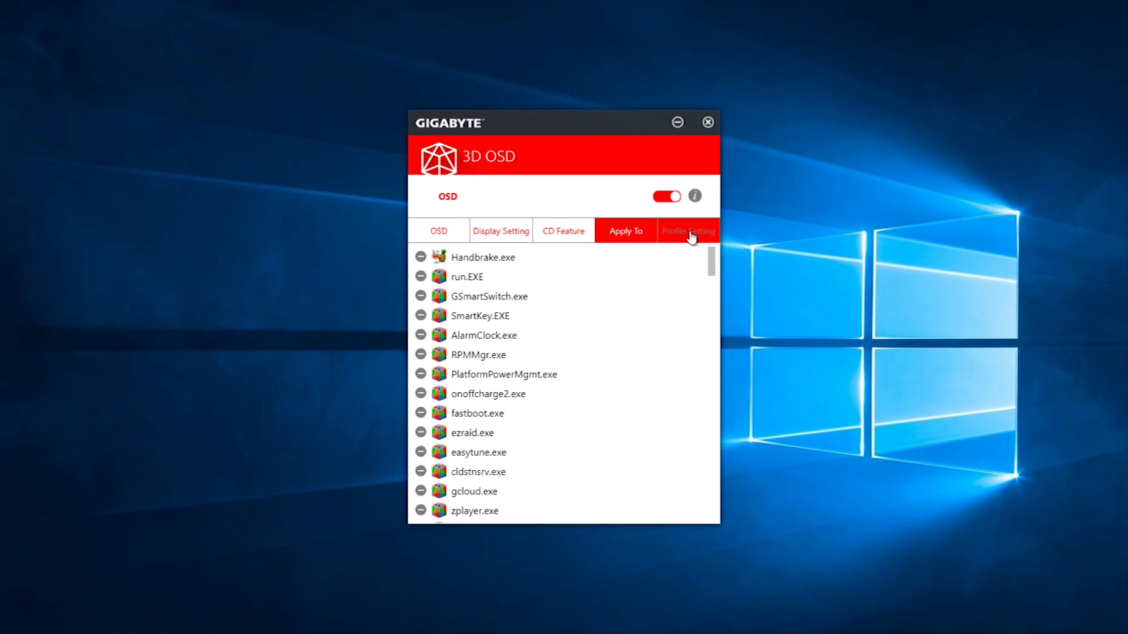